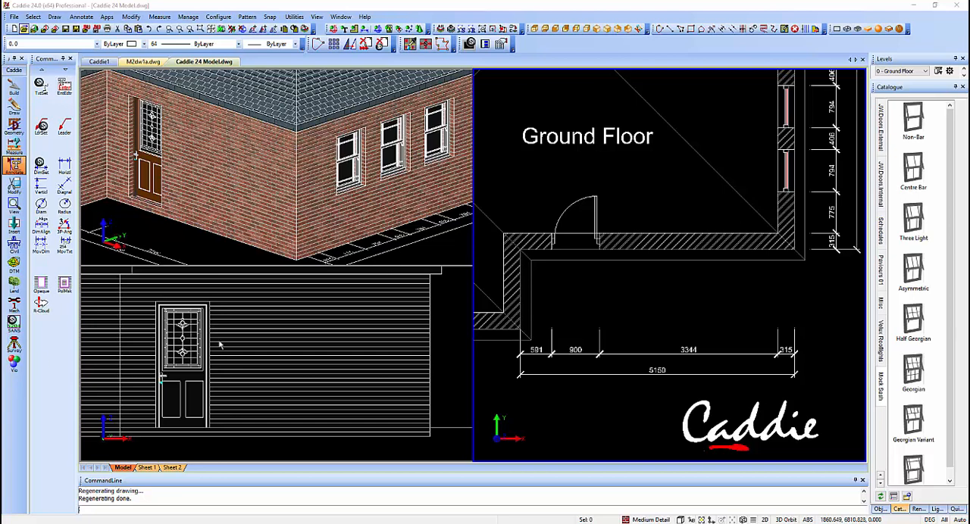
# Switch to the M2dw1a.dwg drawing and select the inner wall lines and hatch at the lower-right corner to check them, clearing the selection
pyautogui.click(144, 62)
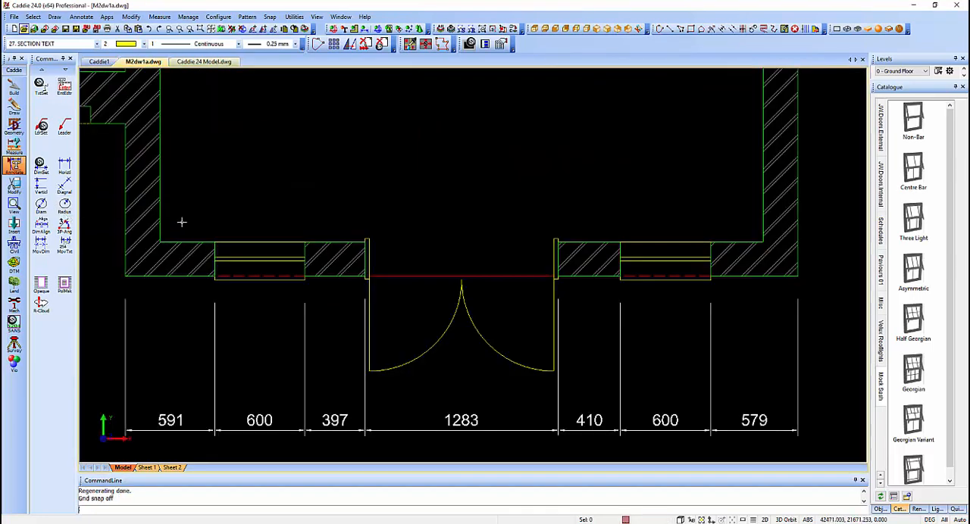
pyautogui.click(746, 243)
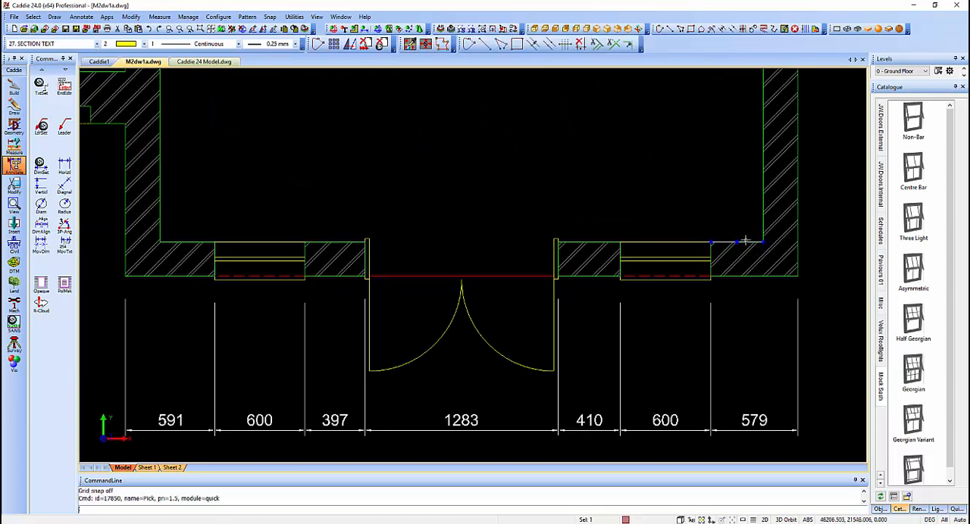
pyautogui.click(762, 208)
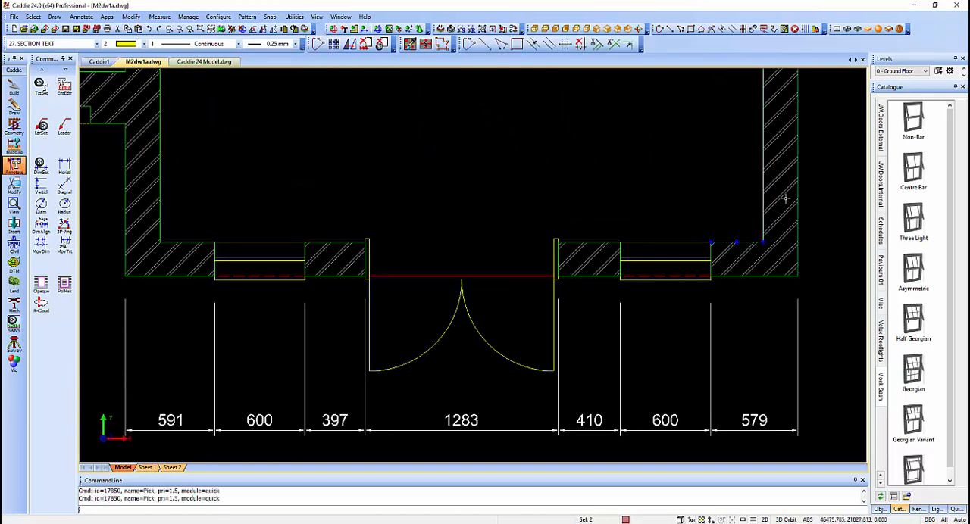
pyautogui.click(783, 199)
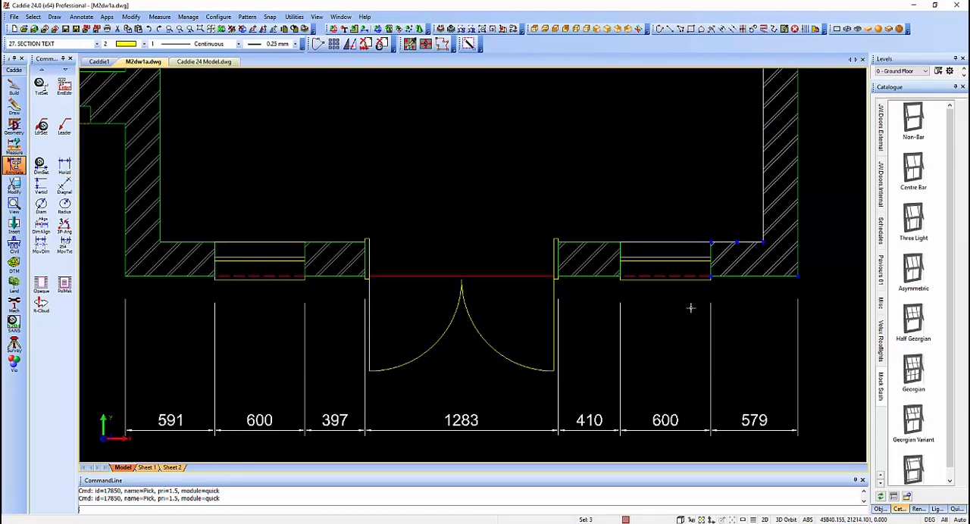
pyautogui.press('Escape')
# Select the dimension below the right-hand window and the double-door swing arcs to inspect them, clearing the selection
pyautogui.click(669, 422)
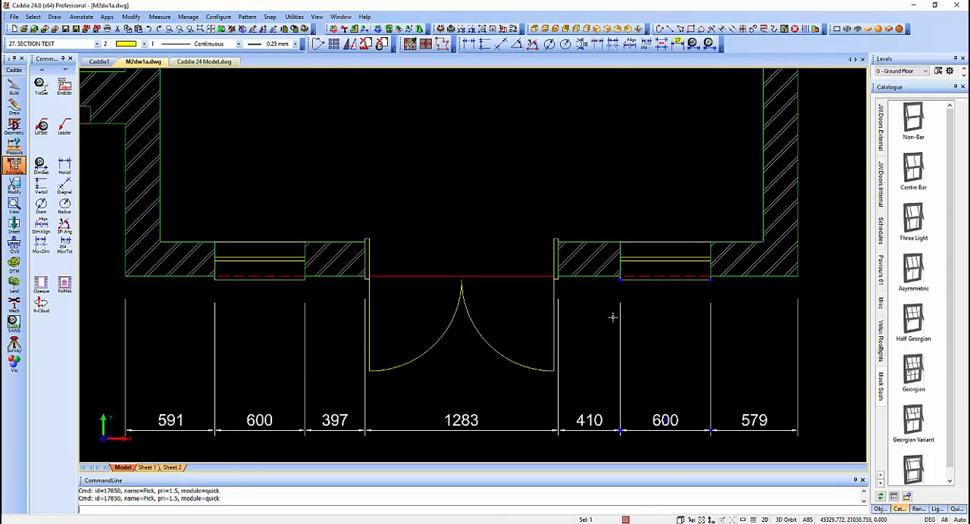
pyautogui.click(515, 357)
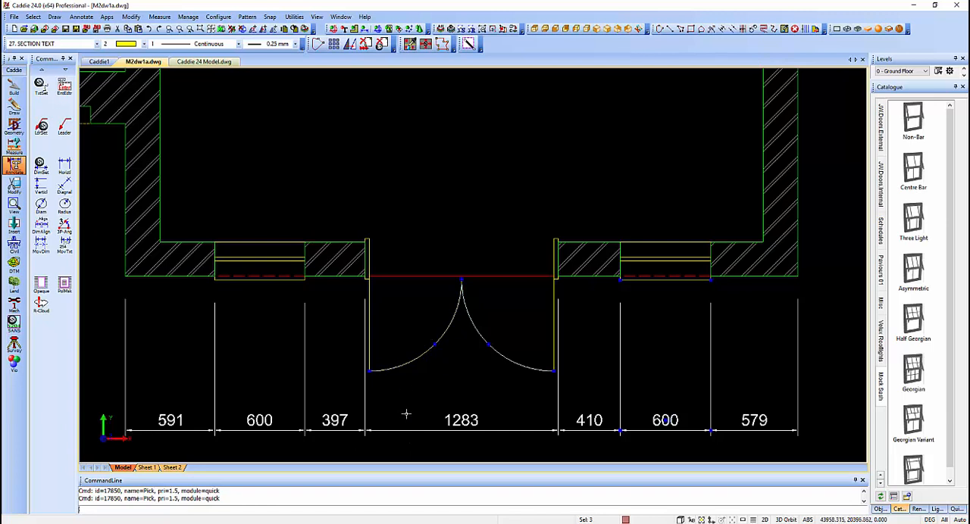
pyautogui.press('Escape')
# Delete the 2D window right of the double doors and check the wall end lines on both sides of its opening
pyautogui.click(663, 241)
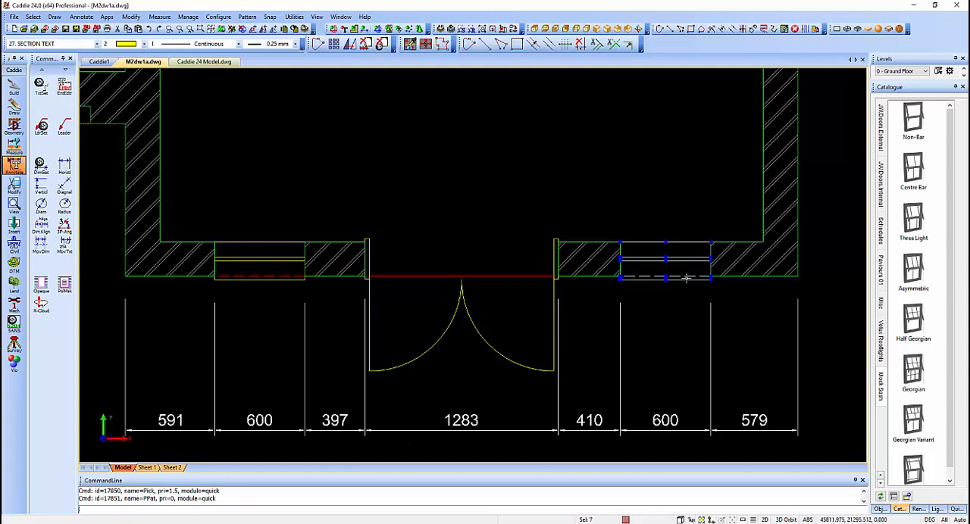
pyautogui.press('Delete')
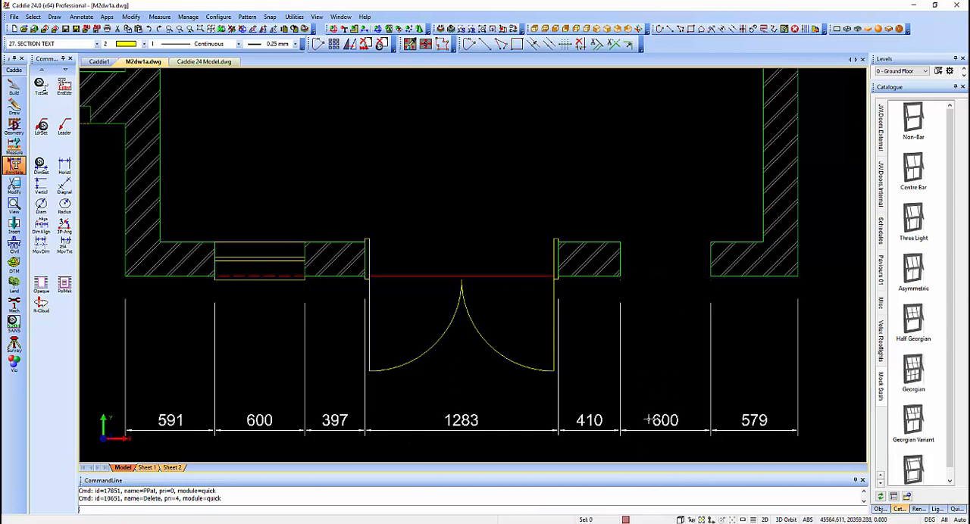
pyautogui.click(626, 257)
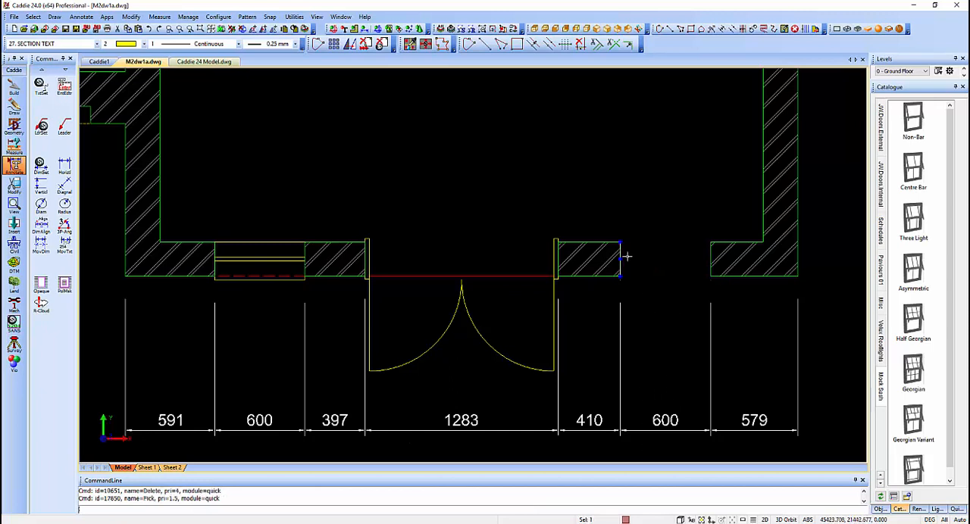
pyautogui.click(710, 259)
pyautogui.press('Escape')
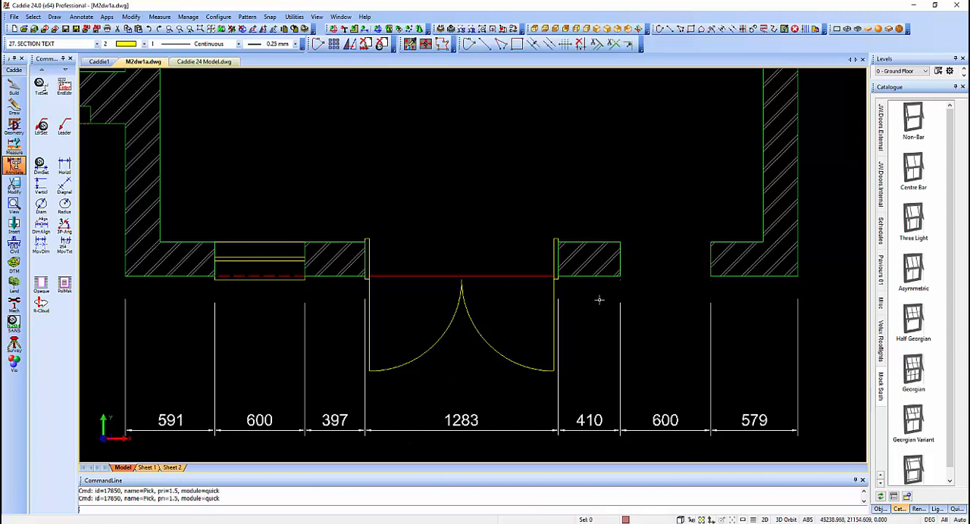
# In the Caddie 24 Model.dwg drawing, insert a Mock Sash Margin window in the front wall, about 600 mm to the right of the door
pyautogui.click(215, 62)
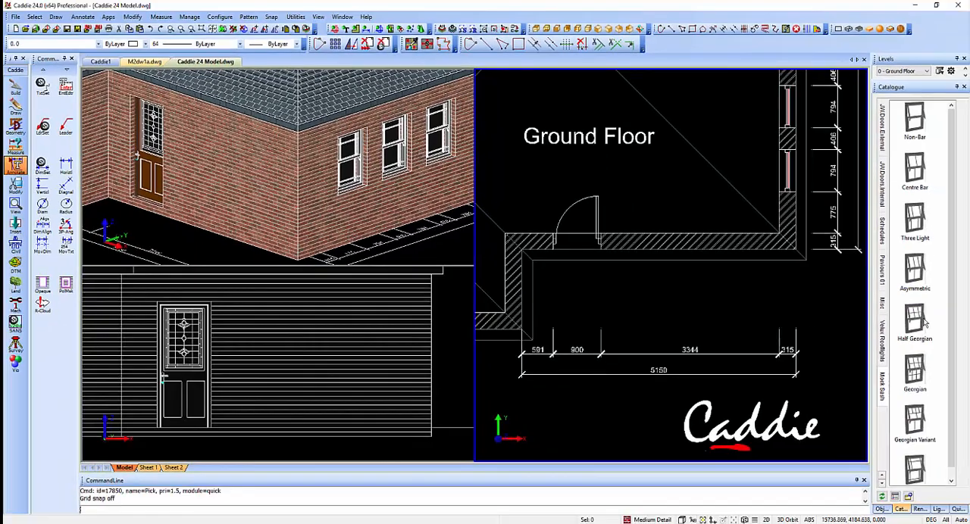
pyautogui.scroll(-1, 932, 456)
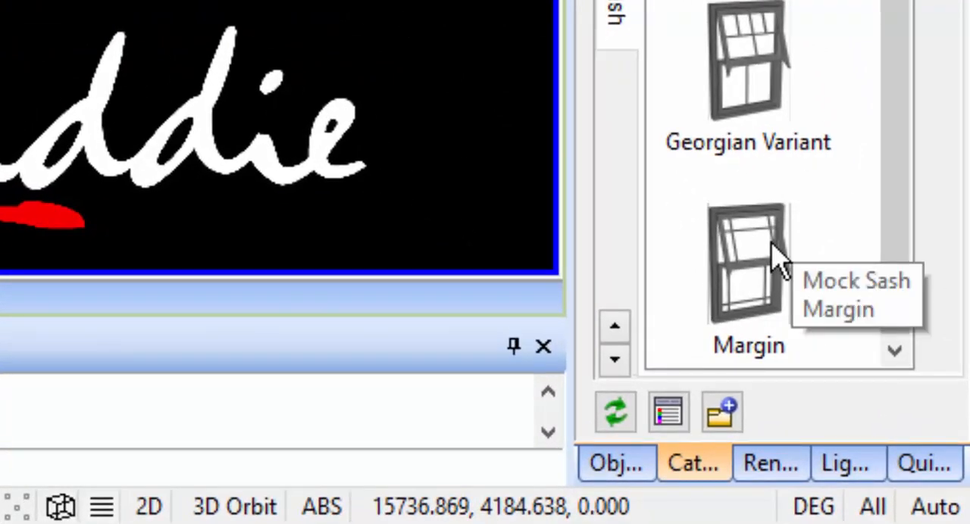
pyautogui.moveTo(771, 244); pyautogui.dragTo(576, 1)
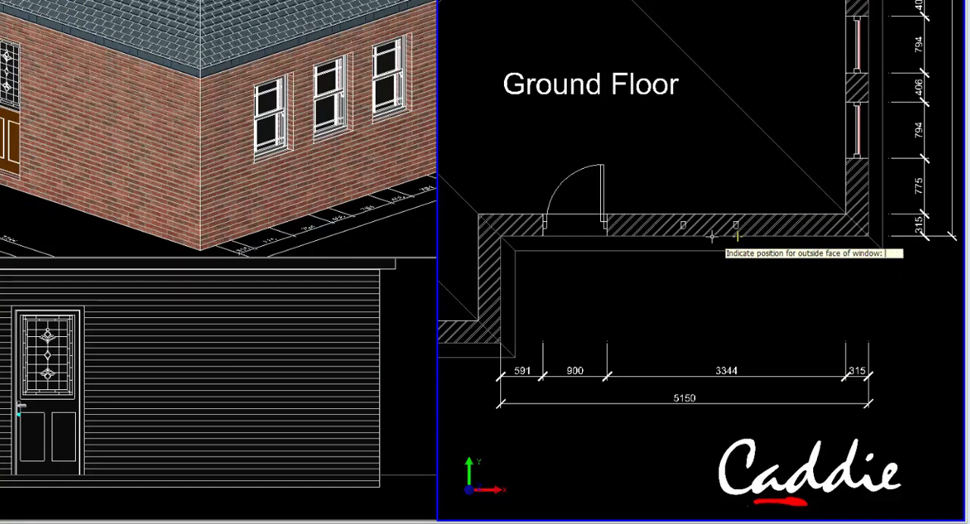
pyautogui.click(709, 234)
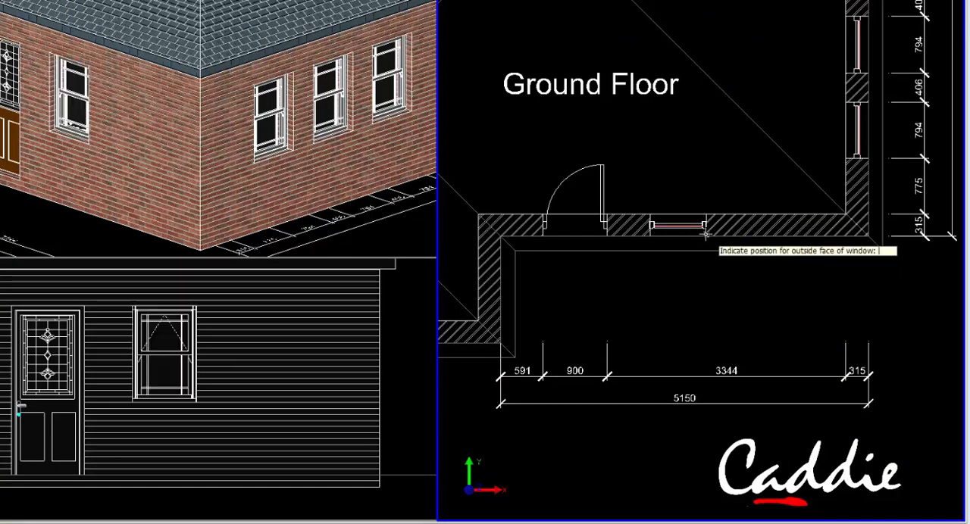
pyautogui.click(724, 345)
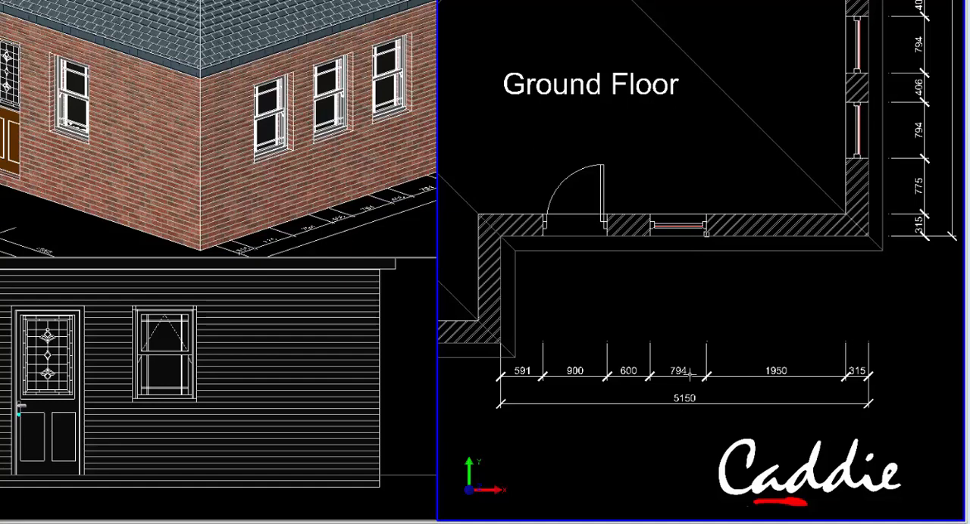
# Copy the new sash window along the front wall at a distance of 1200 mm
pyautogui.click(684, 221)
pyautogui.rightClick(682, 221)
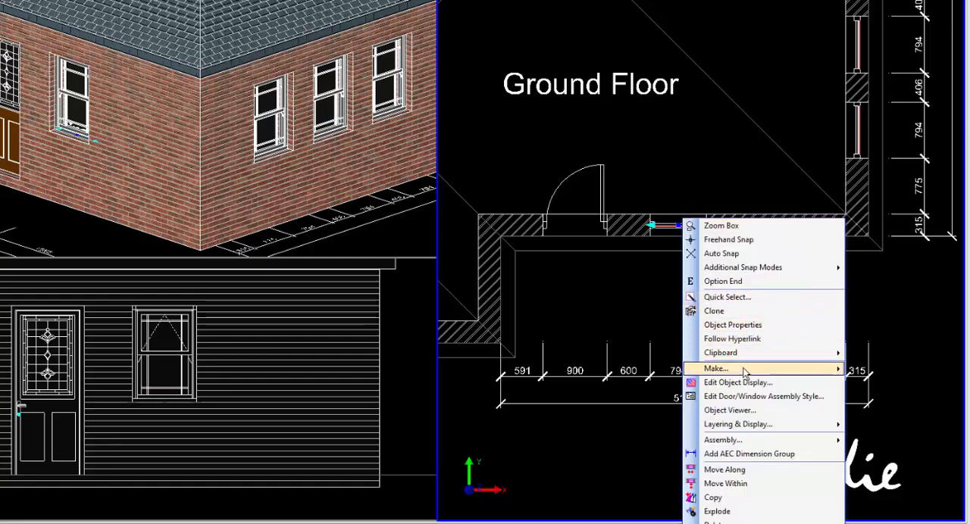
pyautogui.click(751, 497)
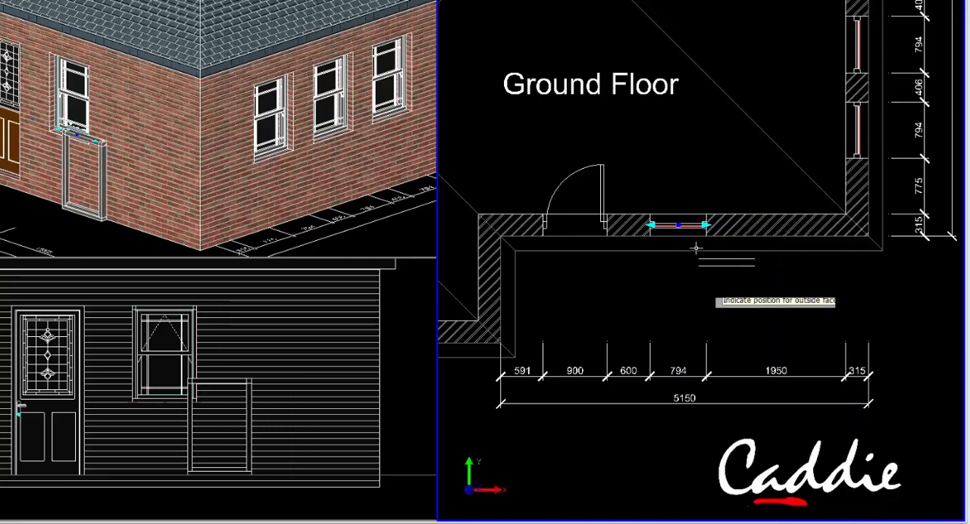
pyautogui.write('1200')
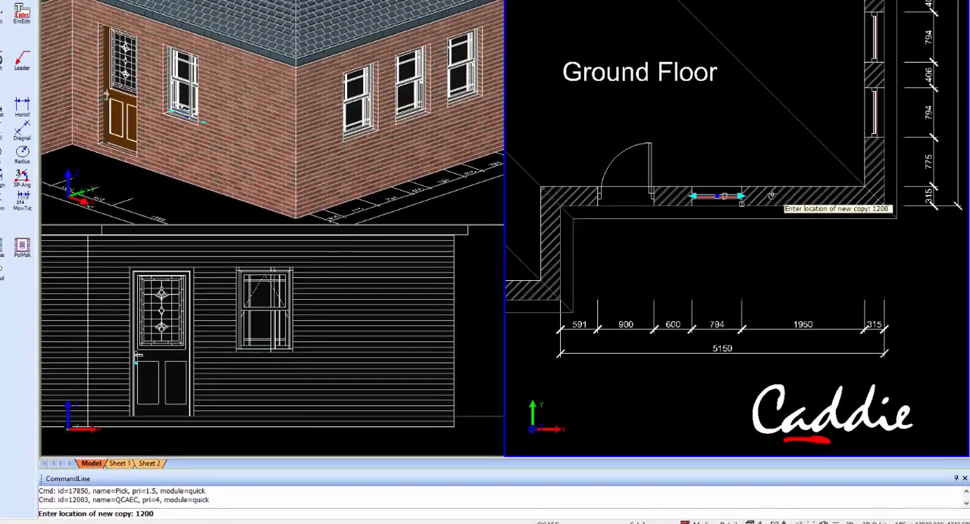
pyautogui.press('Return')
pyautogui.press('Escape')
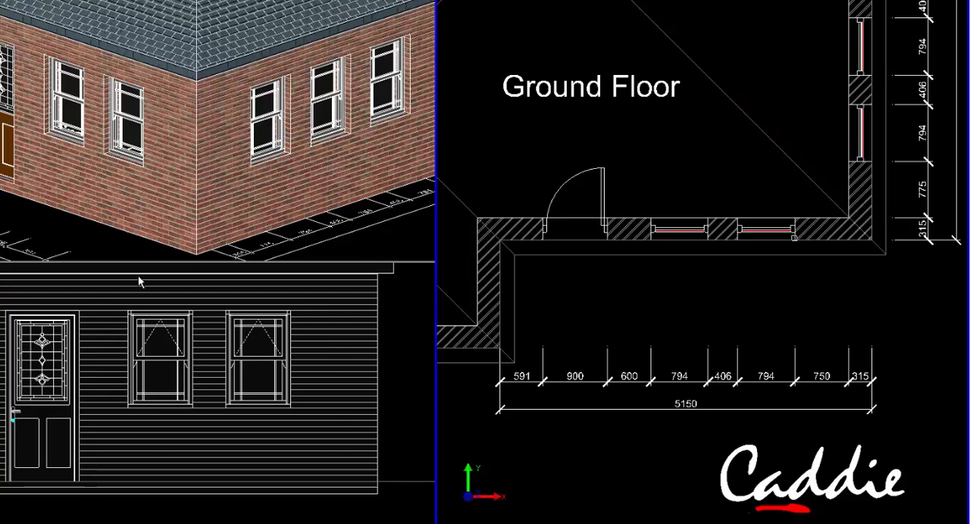
# Move the copied window along the wall to about 526 mm from the first window, and delete it
pyautogui.click(768, 221)
pyautogui.click(766, 228)
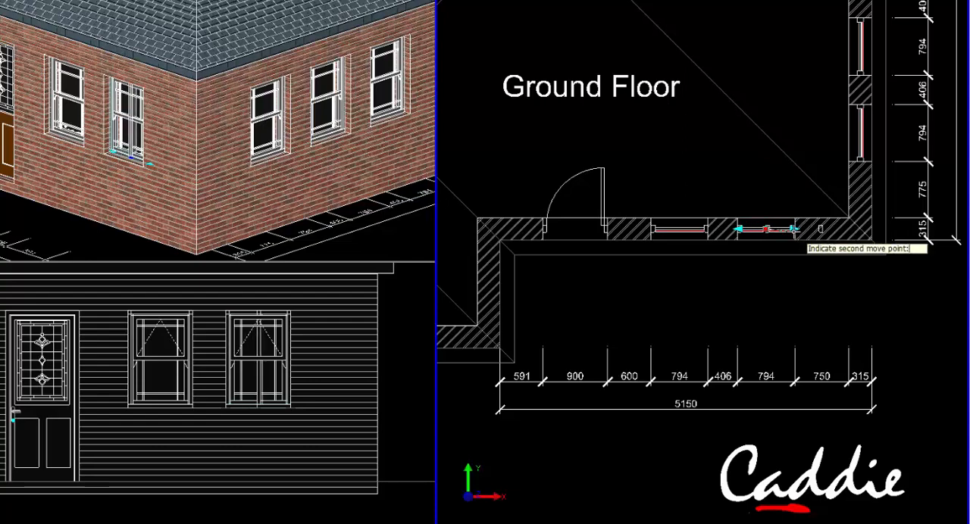
pyautogui.click(795, 229)
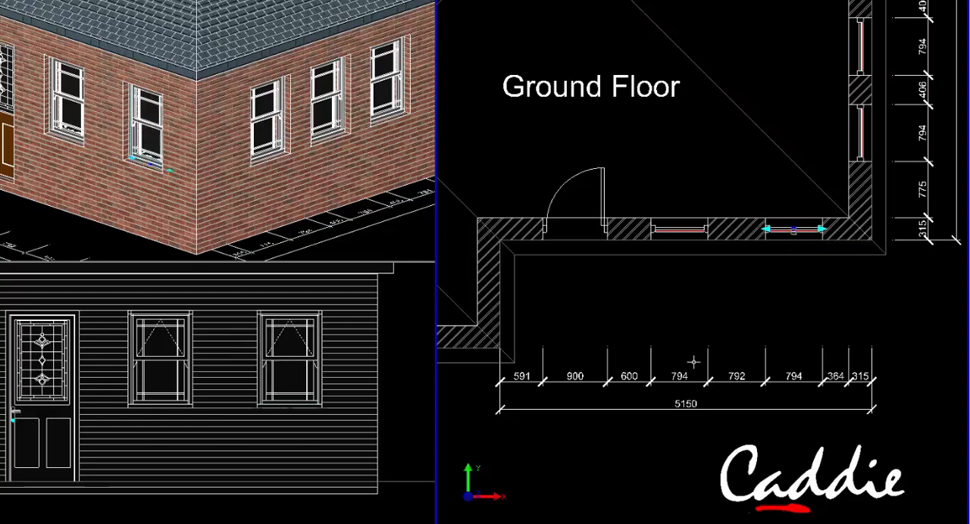
pyautogui.click(793, 228)
pyautogui.click(776, 258)
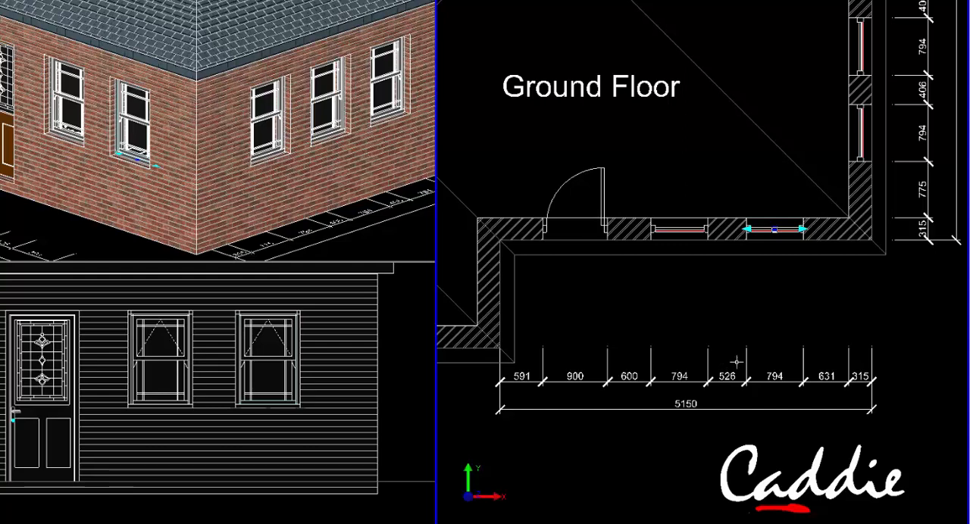
pyautogui.press('Delete')
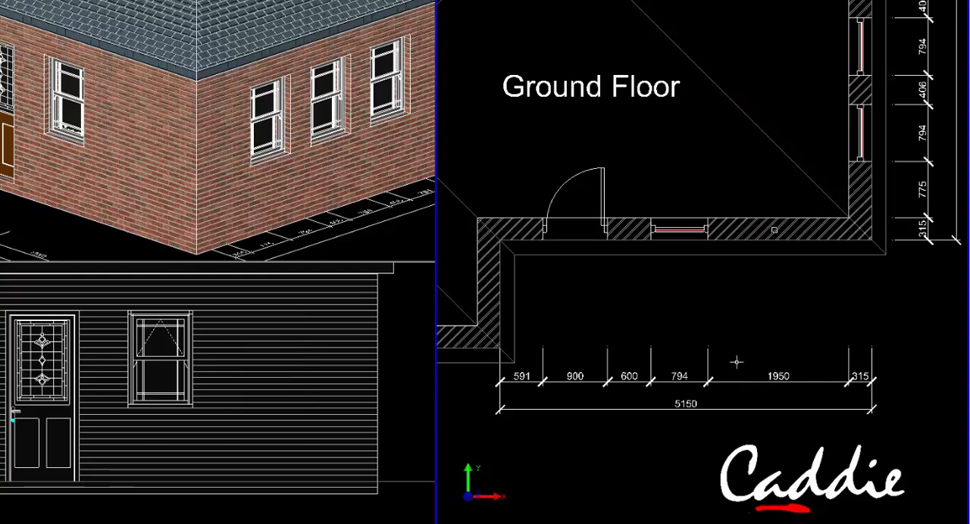